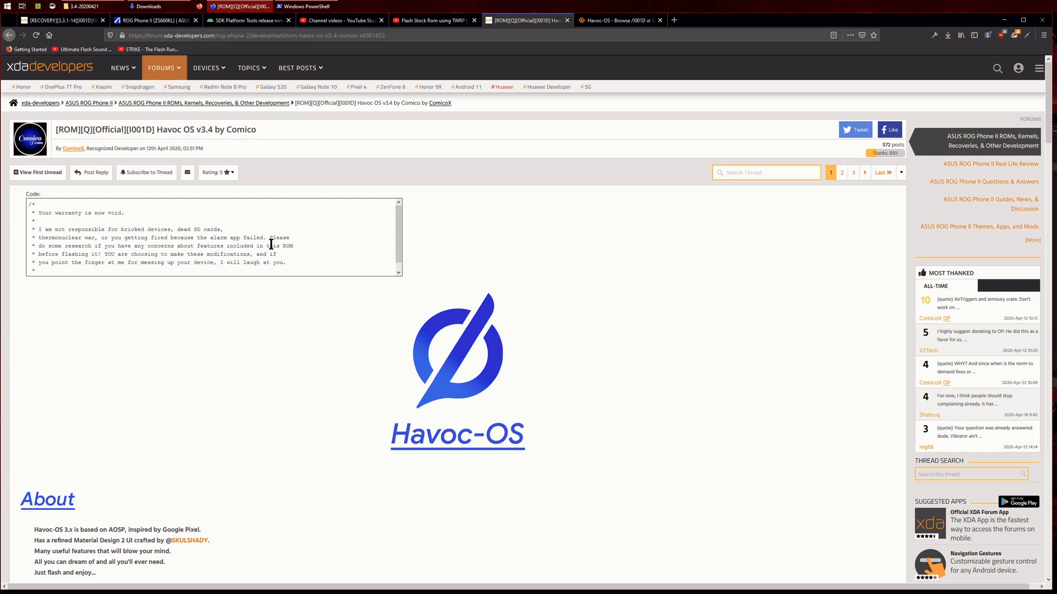
pyautogui.scroll(-1, 271, 250)
pyautogui.scroll(-4, 319, 333)
pyautogui.scroll(-2, 260, 309)
pyautogui.scroll(-3, 280, 313)
pyautogui.scroll(-3, 276, 310)
pyautogui.scroll(-4, 276, 302)
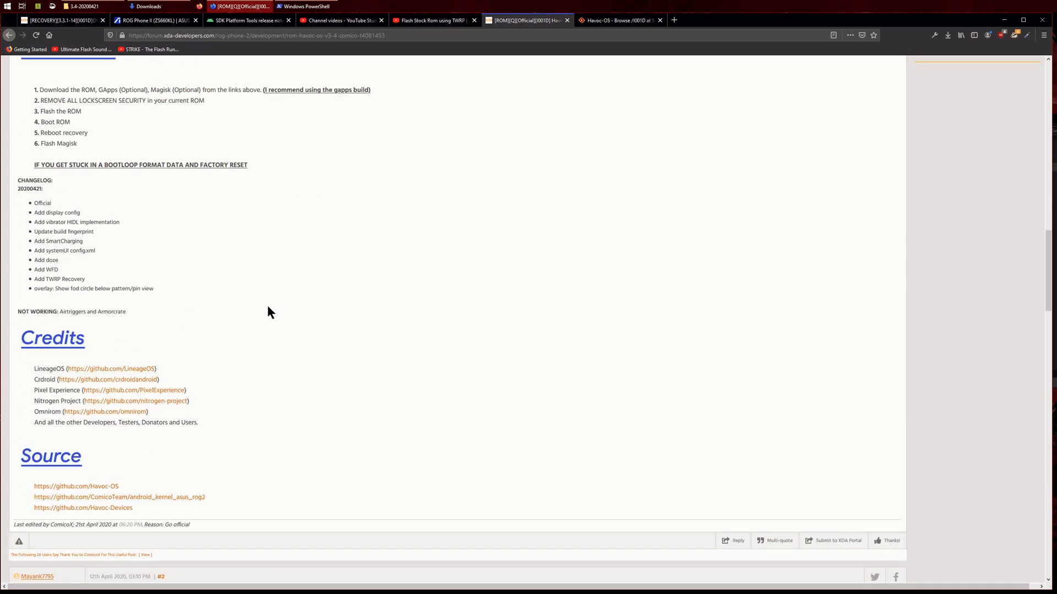
pyautogui.scroll(1, 267, 306)
pyautogui.scroll(1, 268, 312)
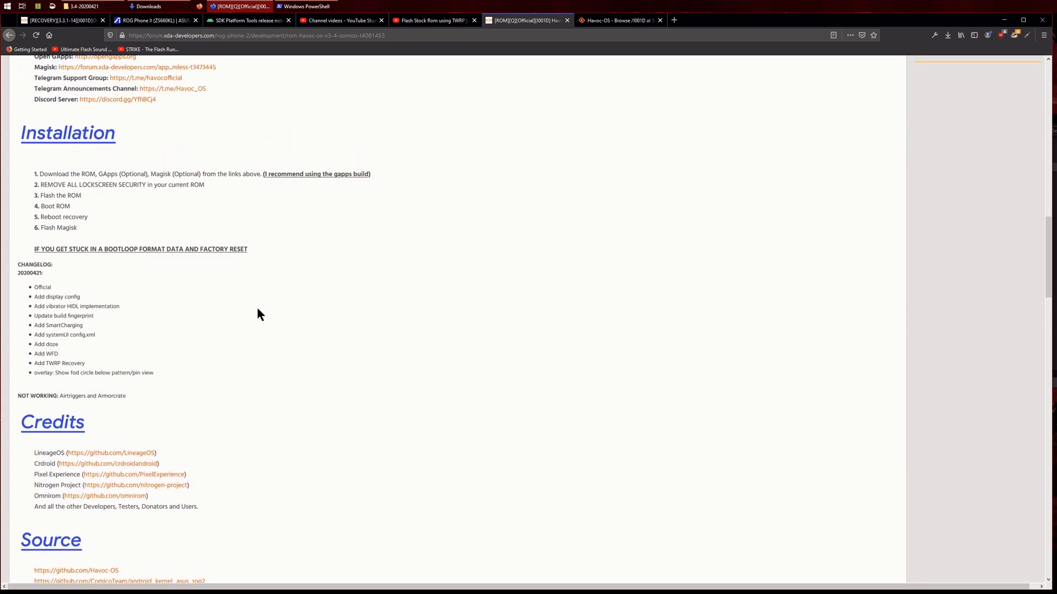
# Highlight the 'Update build fingerprint' changelog line, then clear the highlight.
pyautogui.moveTo(93, 316); pyautogui.dragTo(35, 317)
pyautogui.click(99, 316)
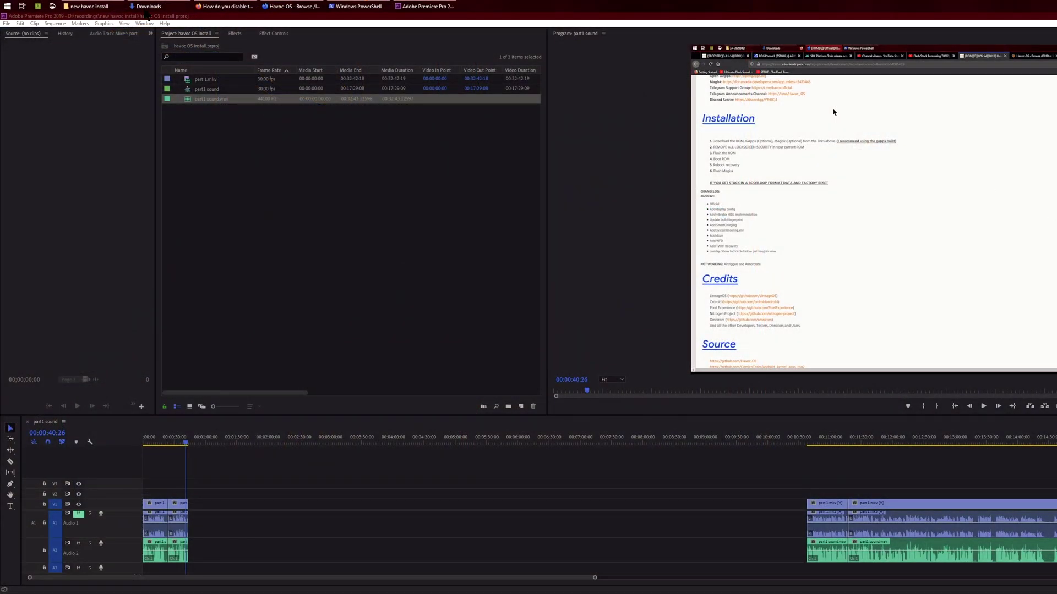
# Open the ROG_Phonell drive in a second Explorer window placed on the right.
pyautogui.hotkey('alt', 'Tab')
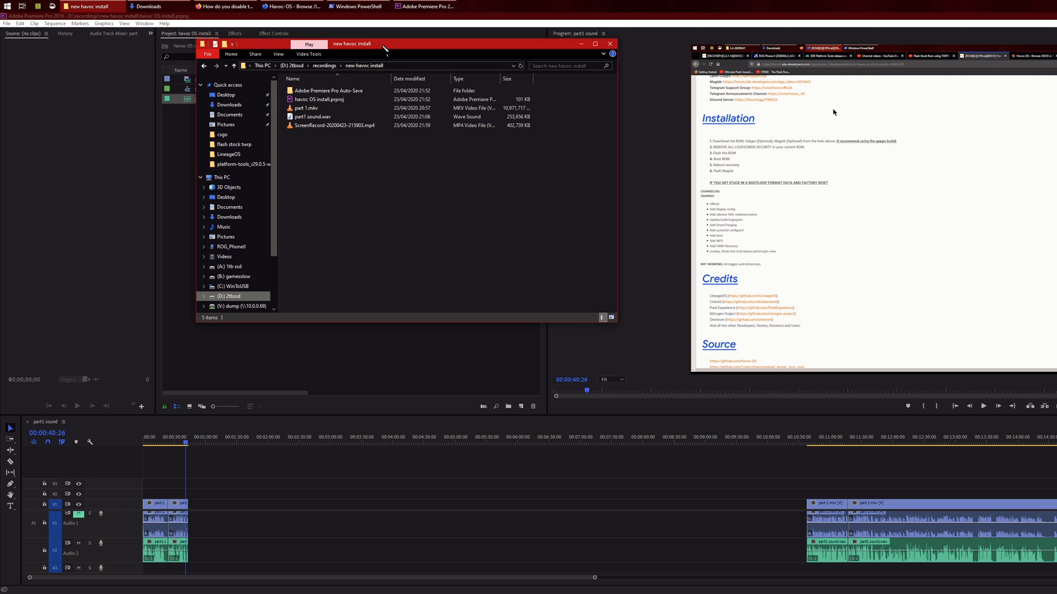
pyautogui.moveTo(384, 42); pyautogui.dragTo(382, 71)
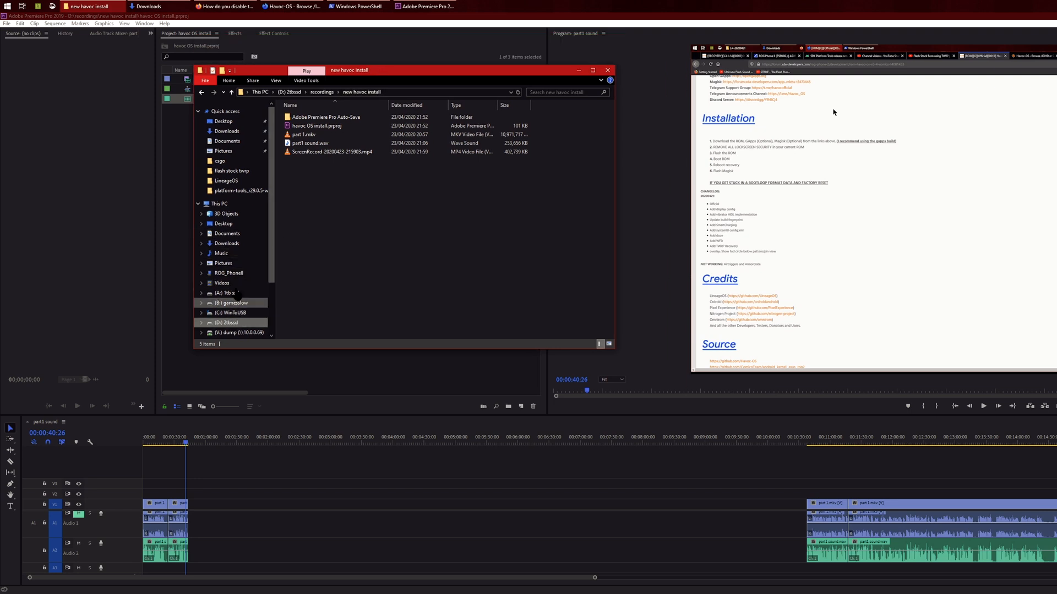
pyautogui.rightClick(231, 273)
pyautogui.click(177, 291)
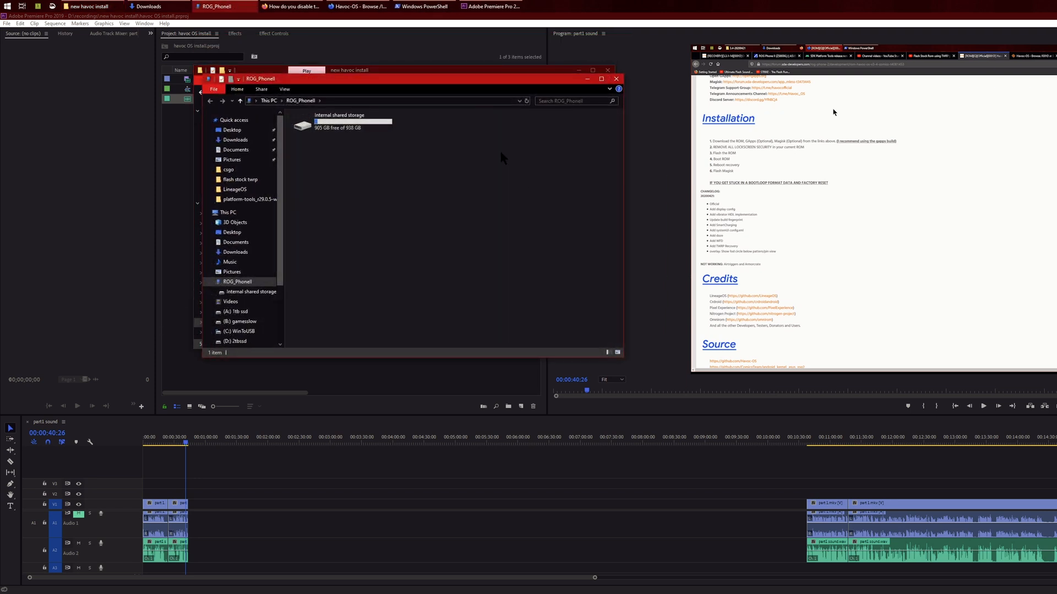
pyautogui.moveTo(412, 79); pyautogui.dragTo(804, 107)
# Browse the phone's Internal shared storage into TWRP > BACKUPS > KBAIKN05R316YMH and back up.
pyautogui.doubleClick(719, 148)
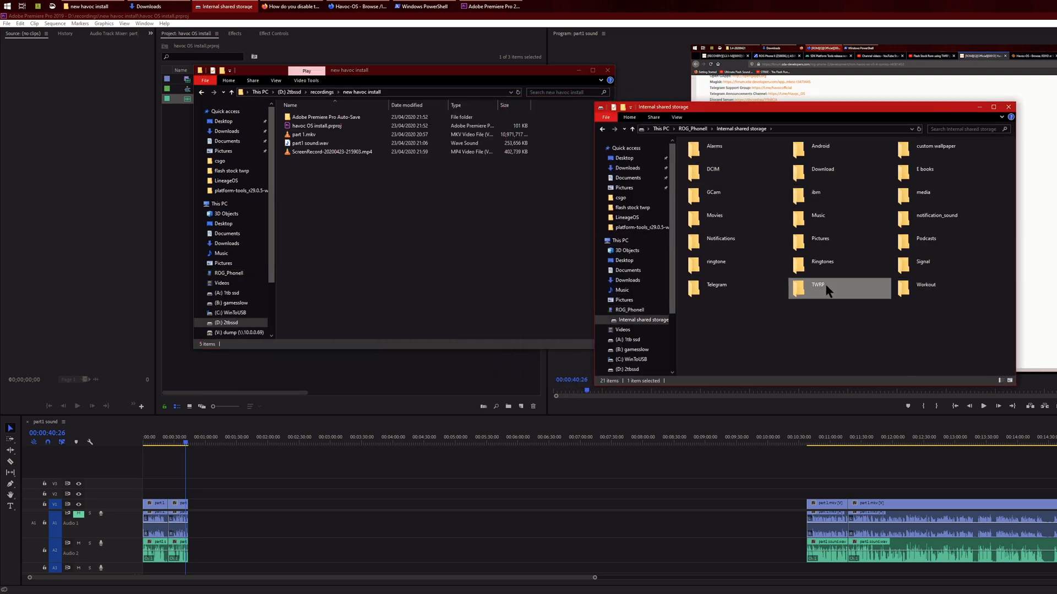
pyautogui.doubleClick(823, 289)
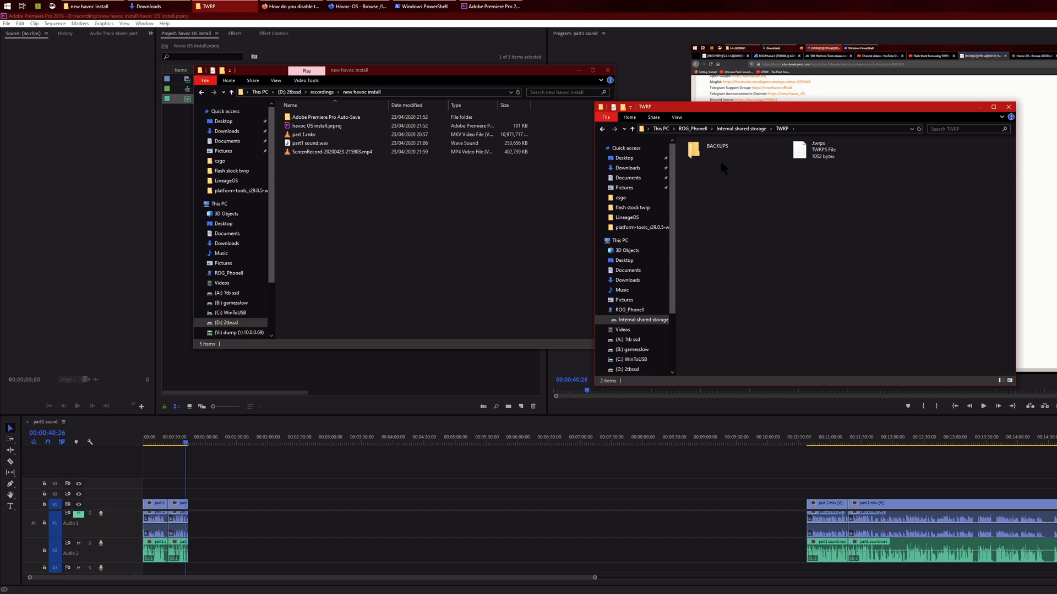
pyautogui.doubleClick(718, 158)
pyautogui.doubleClick(727, 149)
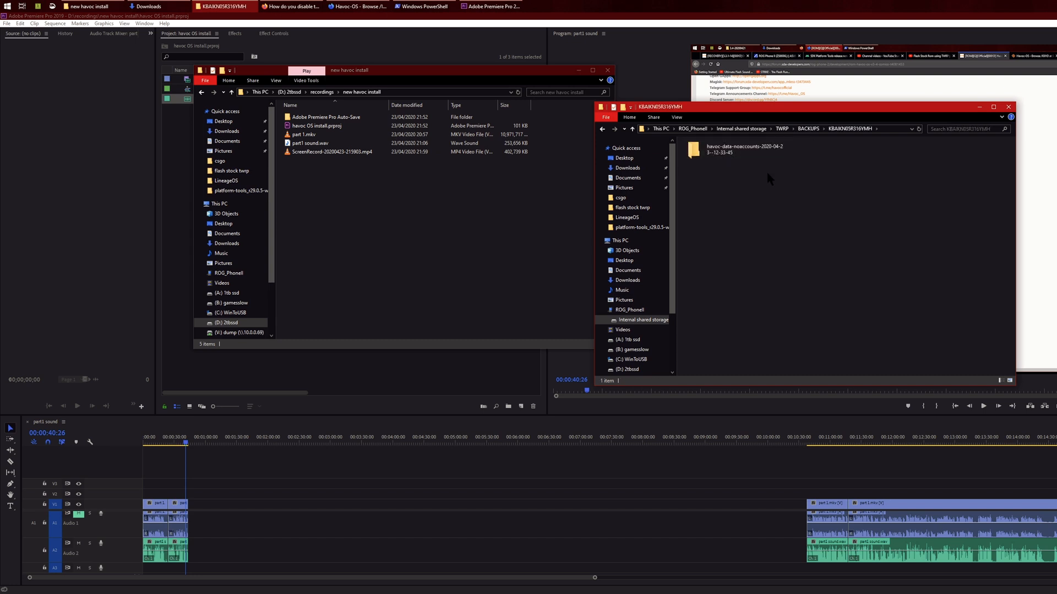
pyautogui.hotkey('alt', 'Up')
pyautogui.hotkey('alt', 'Up')
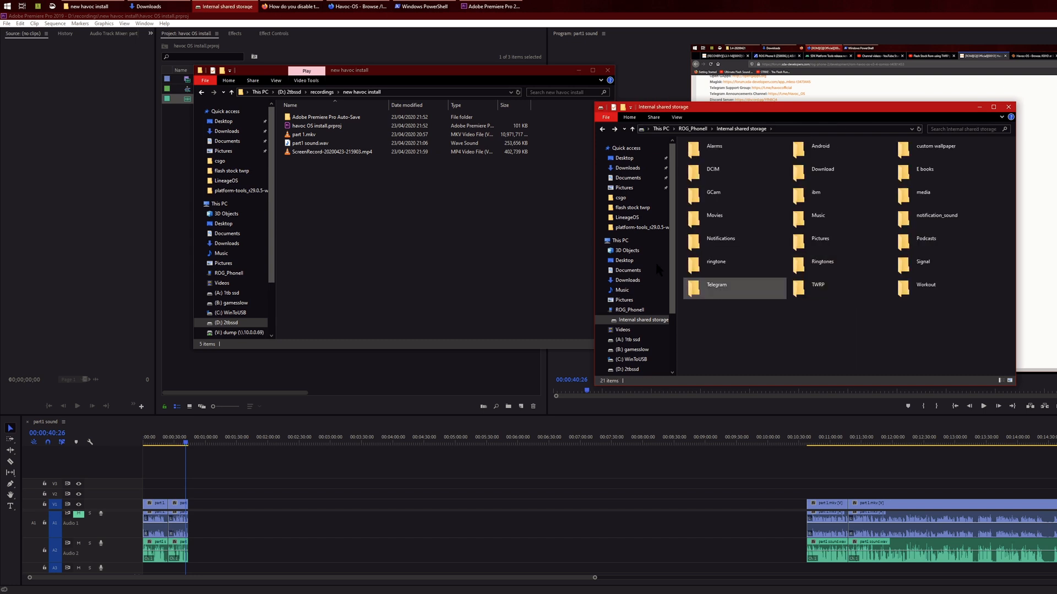
# Open D: > asus-rog-phone-2 > havoc backup early version in the left window.
pyautogui.click(287, 91)
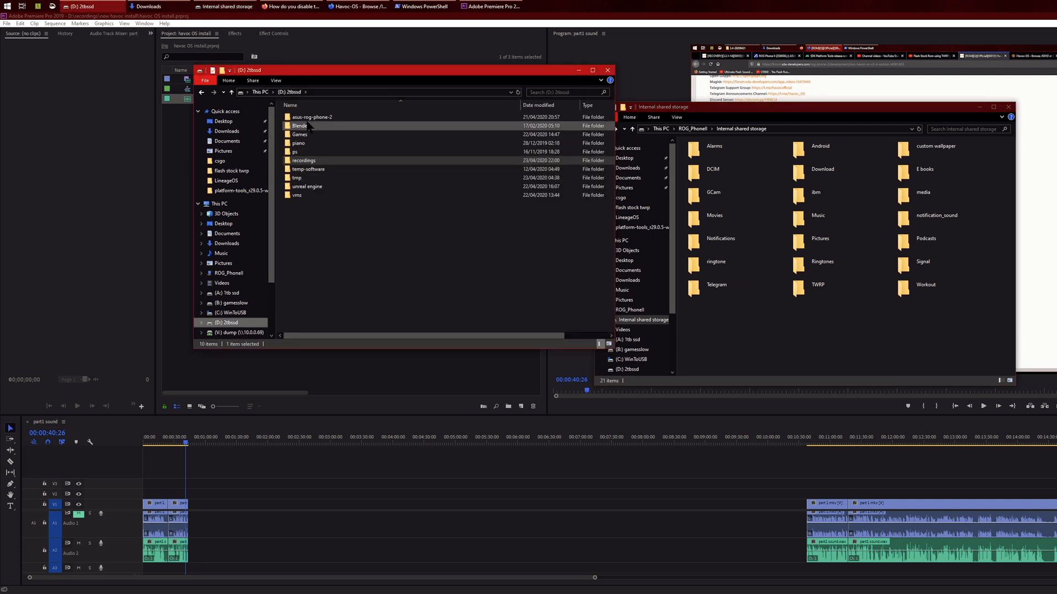
pyautogui.doubleClick(310, 117)
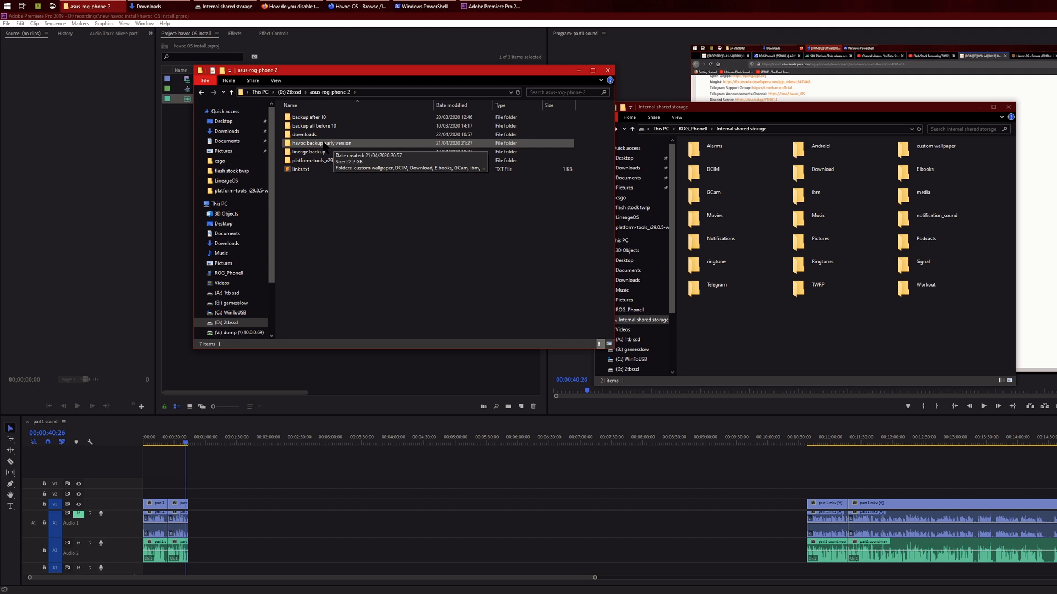
pyautogui.doubleClick(324, 144)
# Select the backup's 17 folders and the phone's 21 folders to compare counts, then clear selection.
pyautogui.moveTo(317, 301); pyautogui.dragTo(314, 123)
pyautogui.moveTo(725, 325); pyautogui.dragTo(962, 164)
pyautogui.click(504, 286)
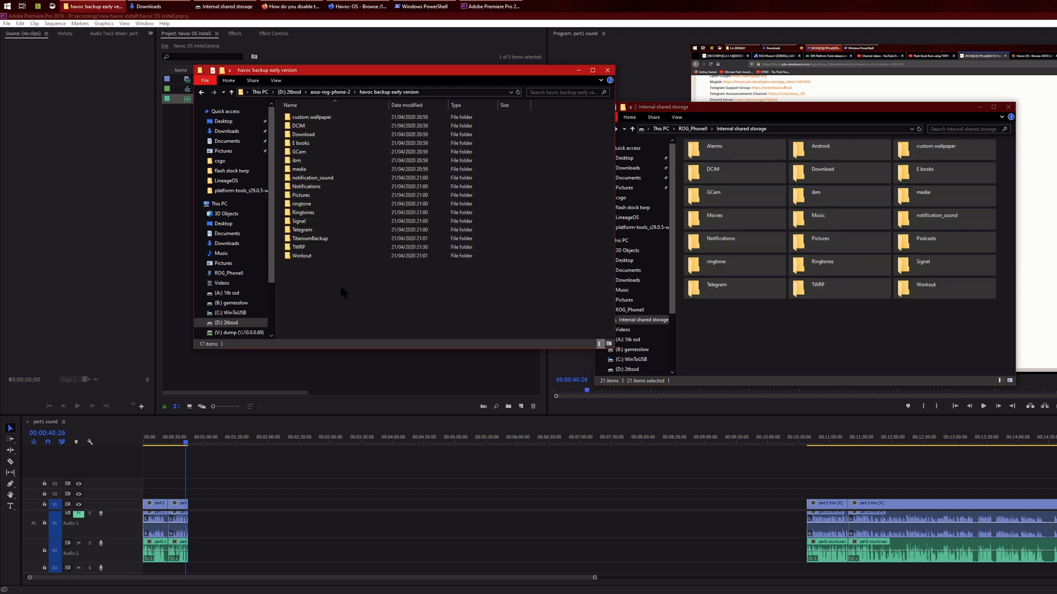
pyautogui.click(797, 319)
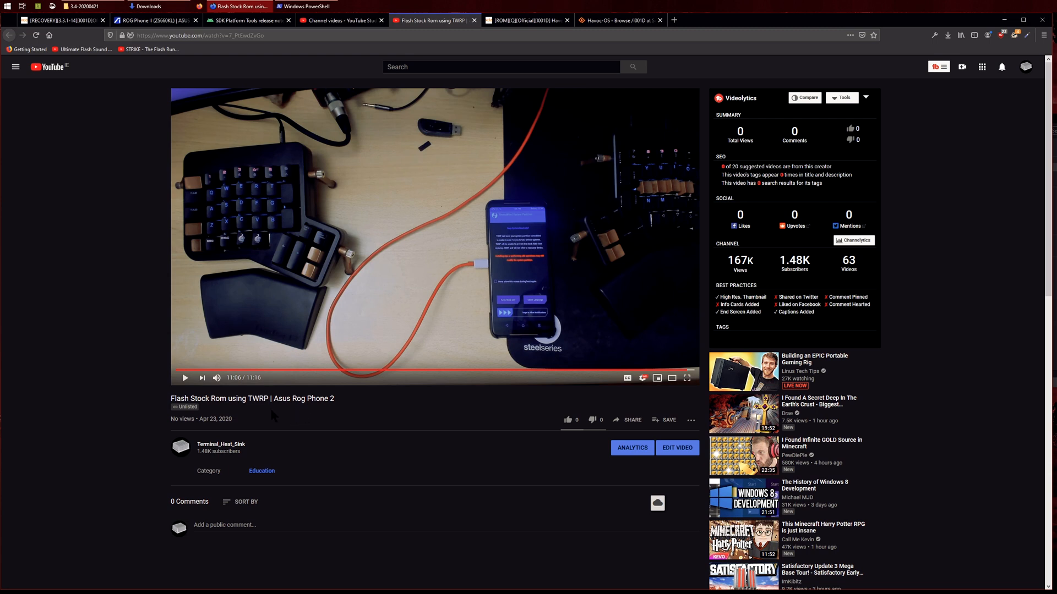
# Highlight the video's Unlisted status under the title.
pyautogui.moveTo(272, 414); pyautogui.dragTo(167, 408)
# Switch to the Havoc OS forum thread, then to the SourceForge Havoc-OS file listing.
pyautogui.click(516, 28)
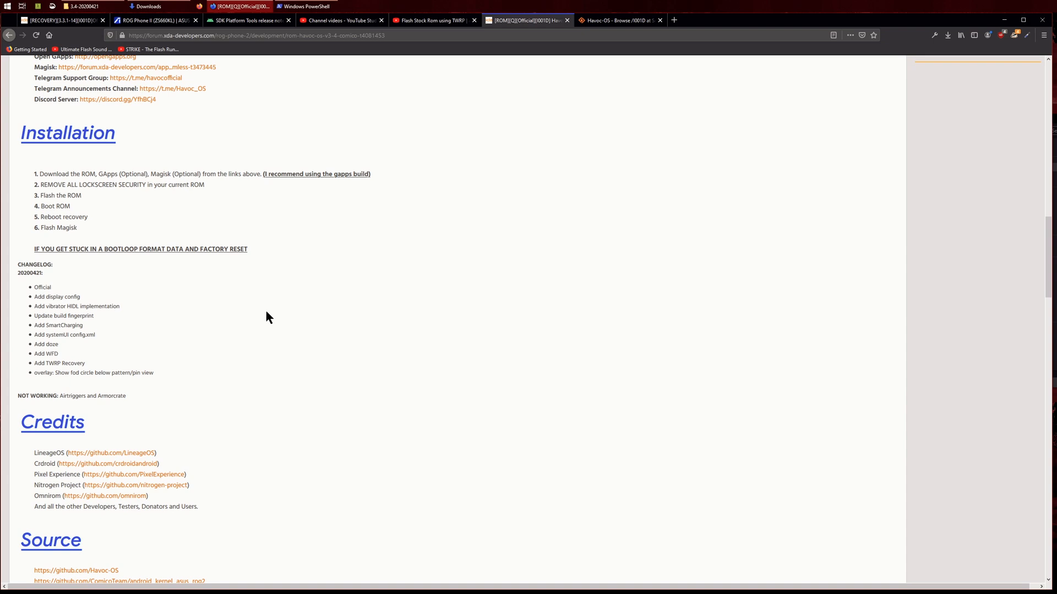
pyautogui.scroll(3, 263, 311)
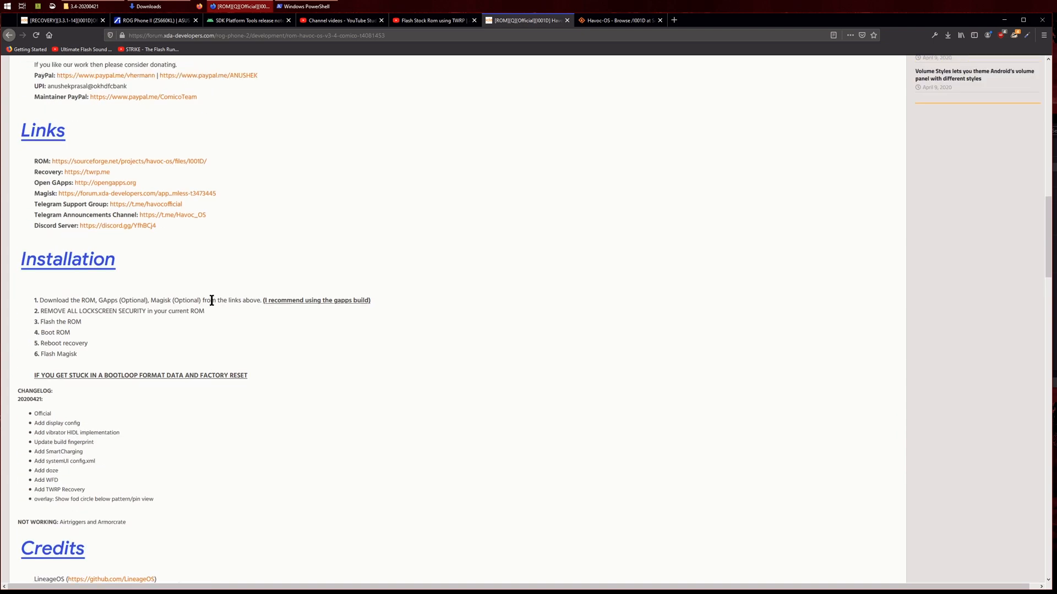
pyautogui.scroll(3, 234, 297)
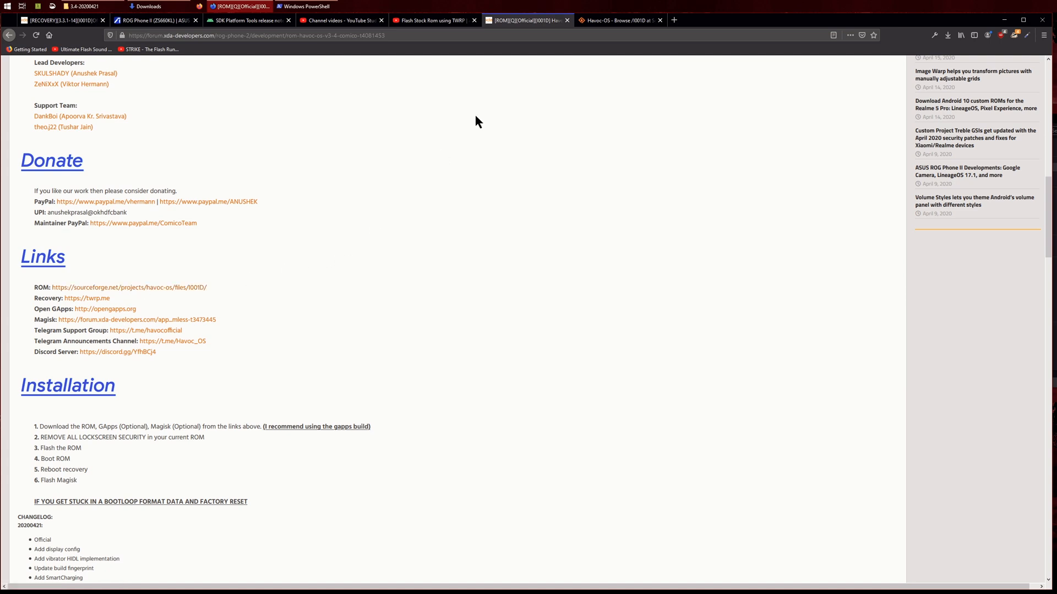
pyautogui.click(595, 22)
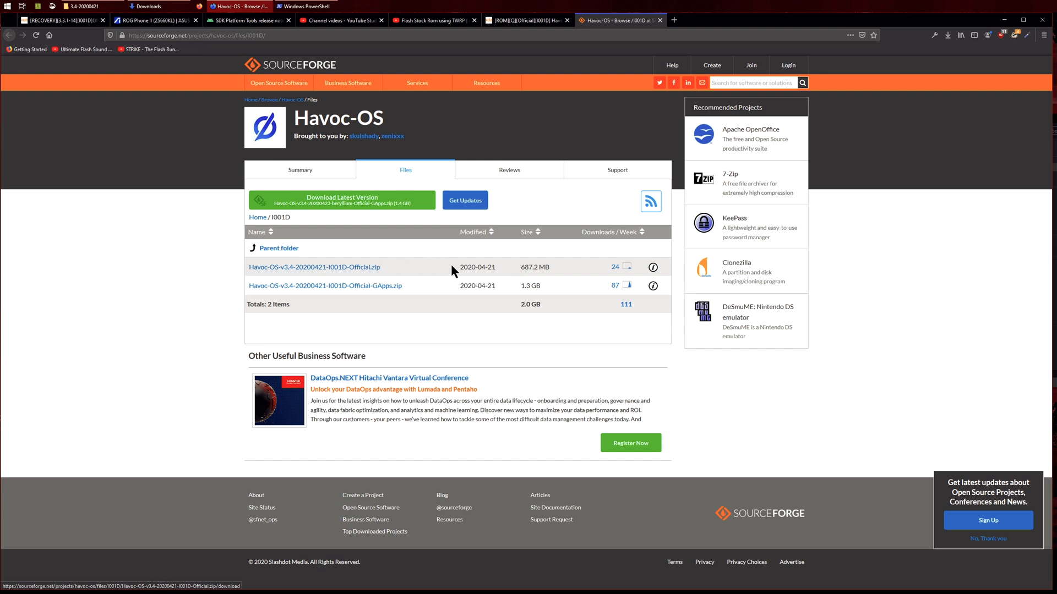
pyautogui.click(378, 288)
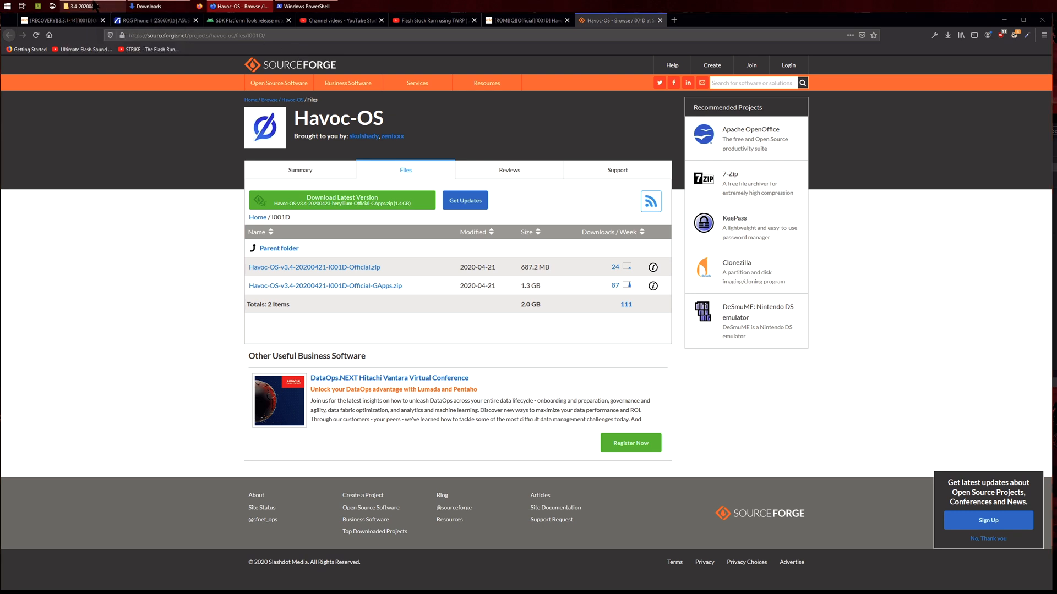
# Copy the Havoc-OS GApps zip from 3.4-20200421 into asus-rog-phone-2 > platform-tools_r29.0.5-windows.
pyautogui.click(95, 7)
pyautogui.click(278, 182)
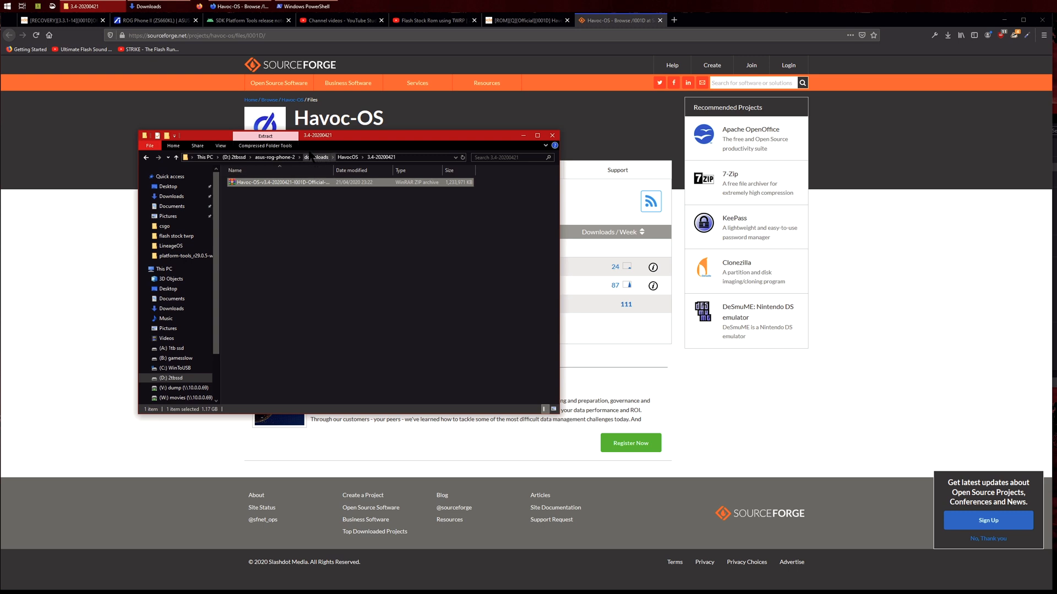
pyautogui.click(289, 157)
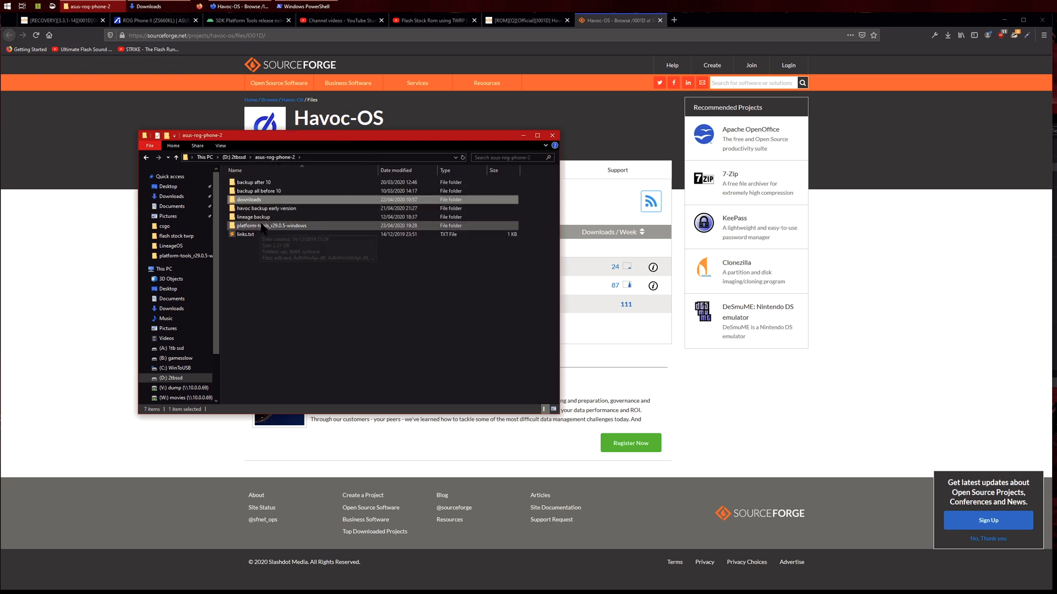
pyautogui.doubleClick(264, 224)
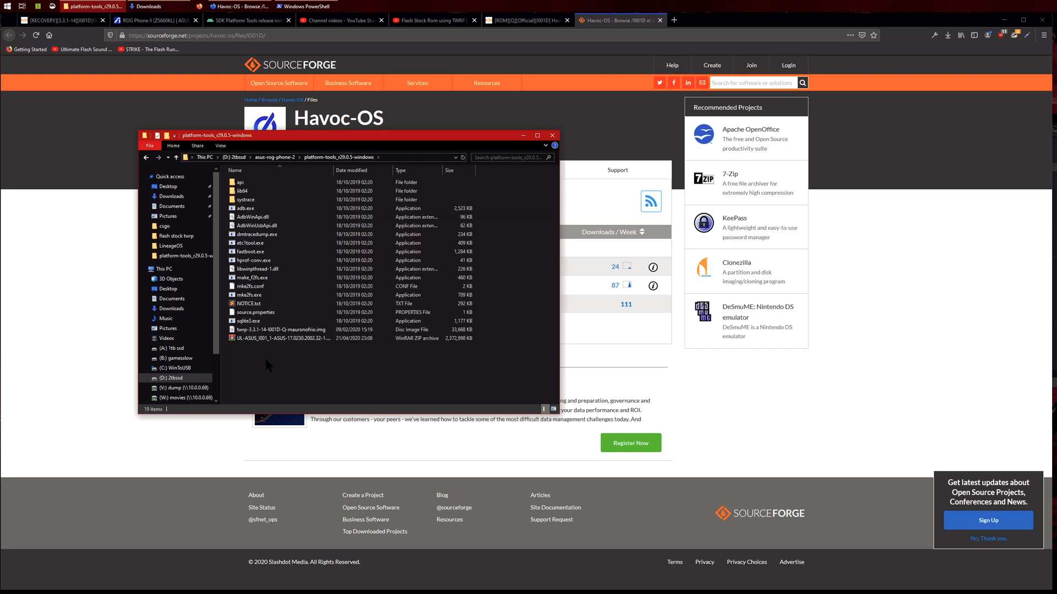
pyautogui.hotkey('ctrl', 'v')
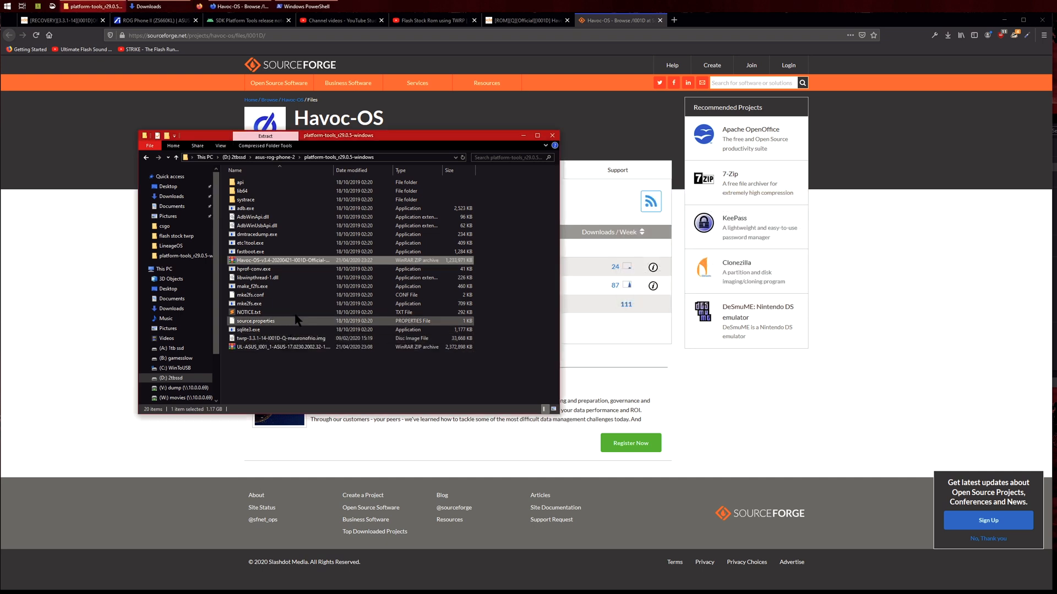
pyautogui.click(268, 382)
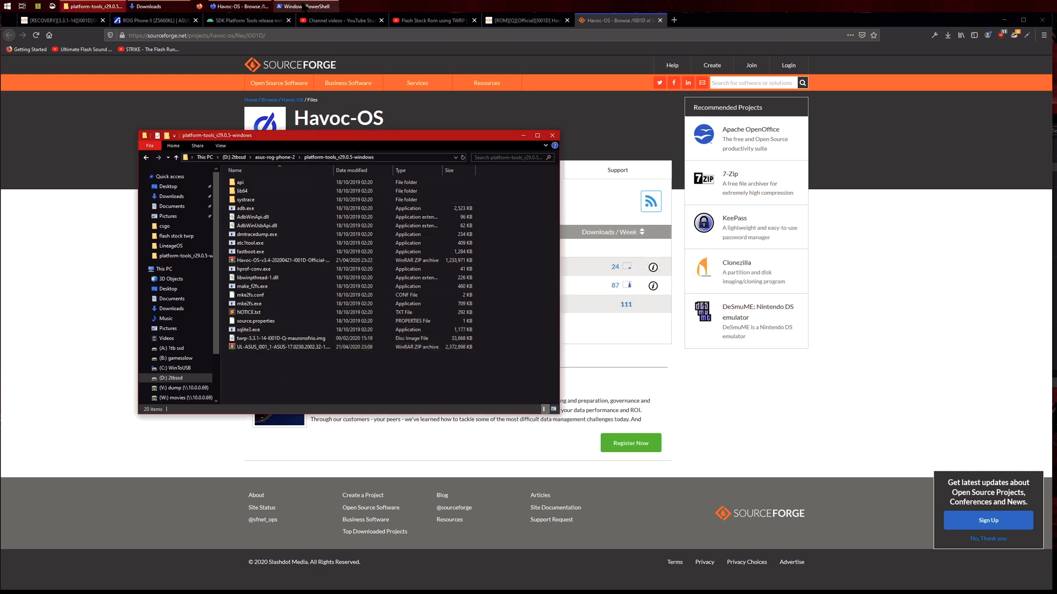
# Close the old PowerShell console.
pyautogui.click(308, 7)
pyautogui.click(575, 142)
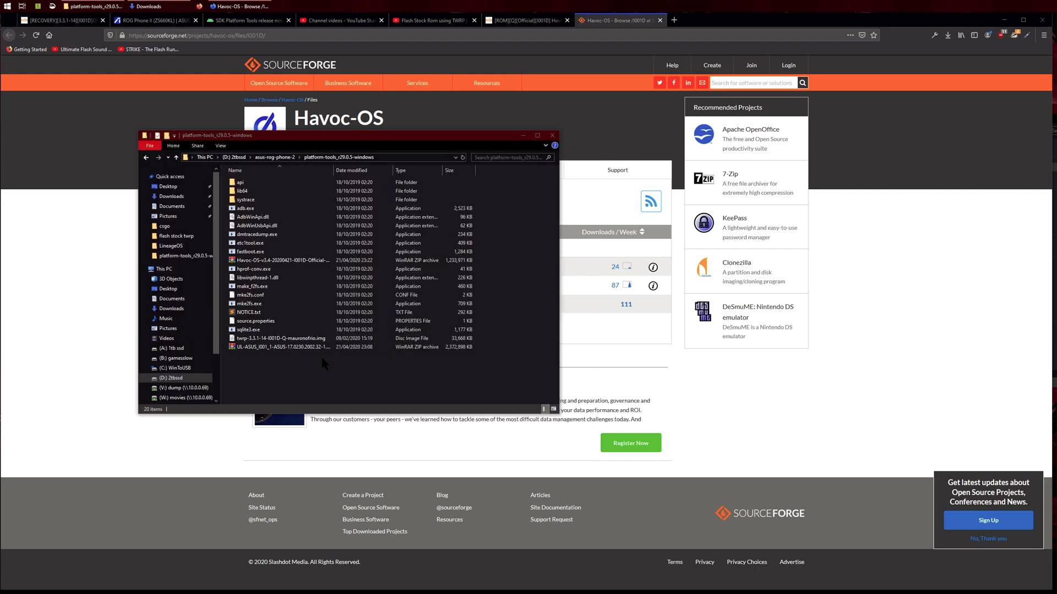
# Launch an administrator PowerShell from the platform-tools folder's context menu and focus it.
pyautogui.keyDown('shift'); pyautogui.rightClick(285, 372); pyautogui.keyUp('shift')
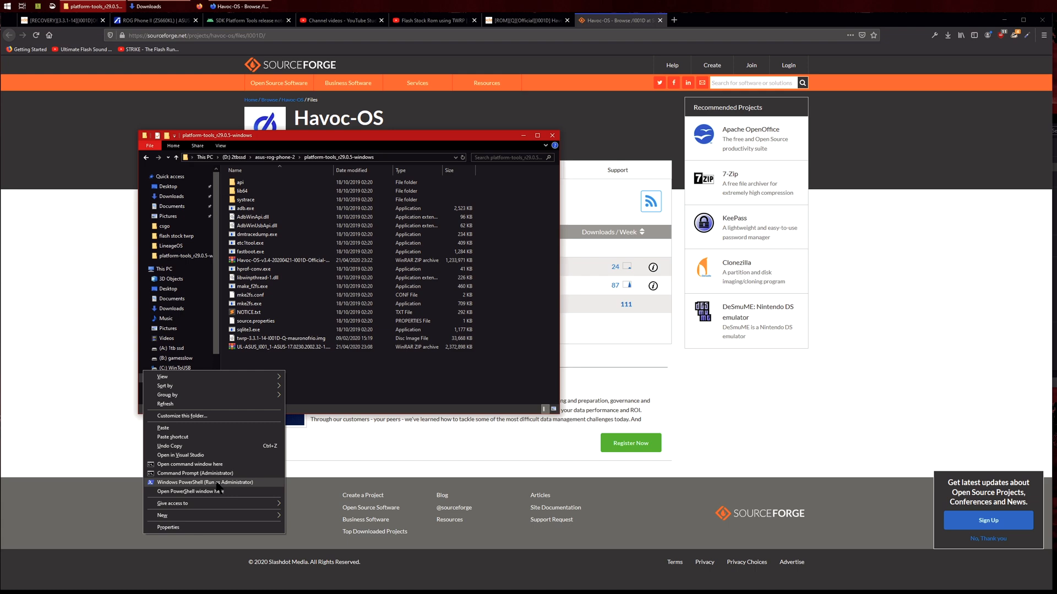
pyautogui.click(212, 492)
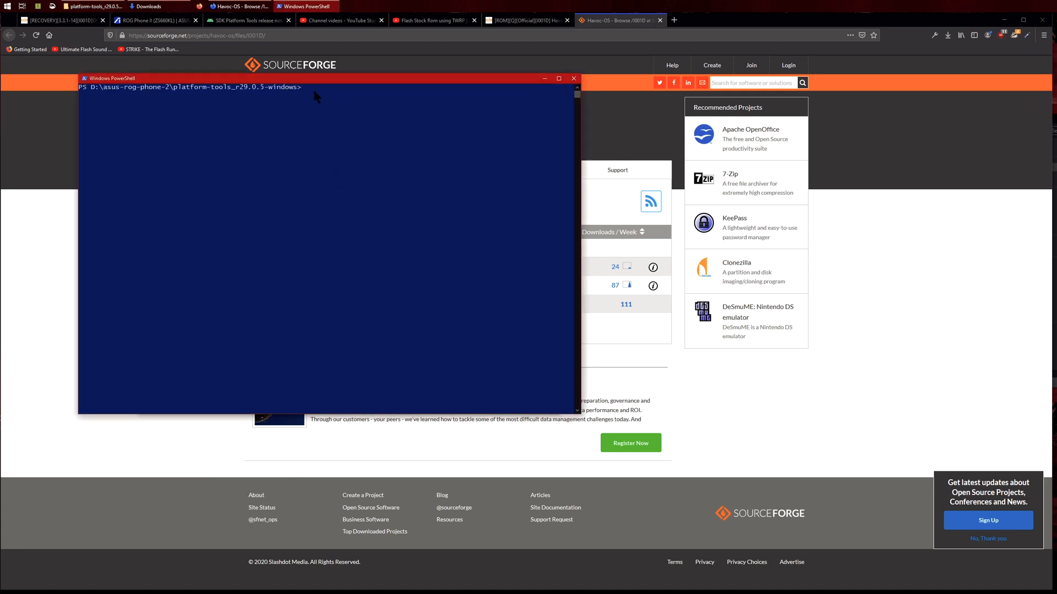
pyautogui.moveTo(322, 83); pyautogui.dragTo(318, 129)
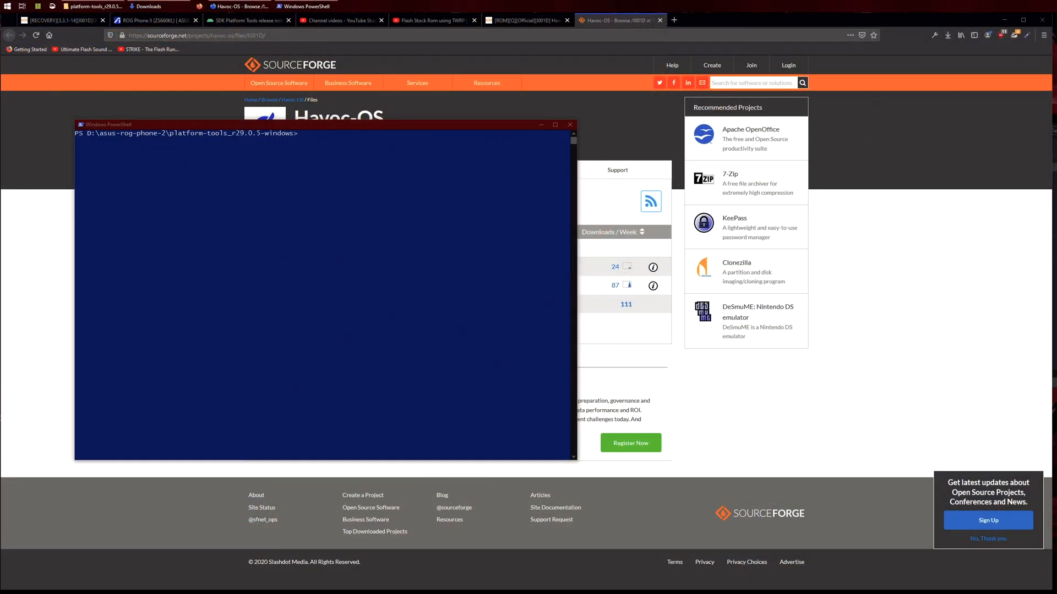
pyautogui.click(442, 239)
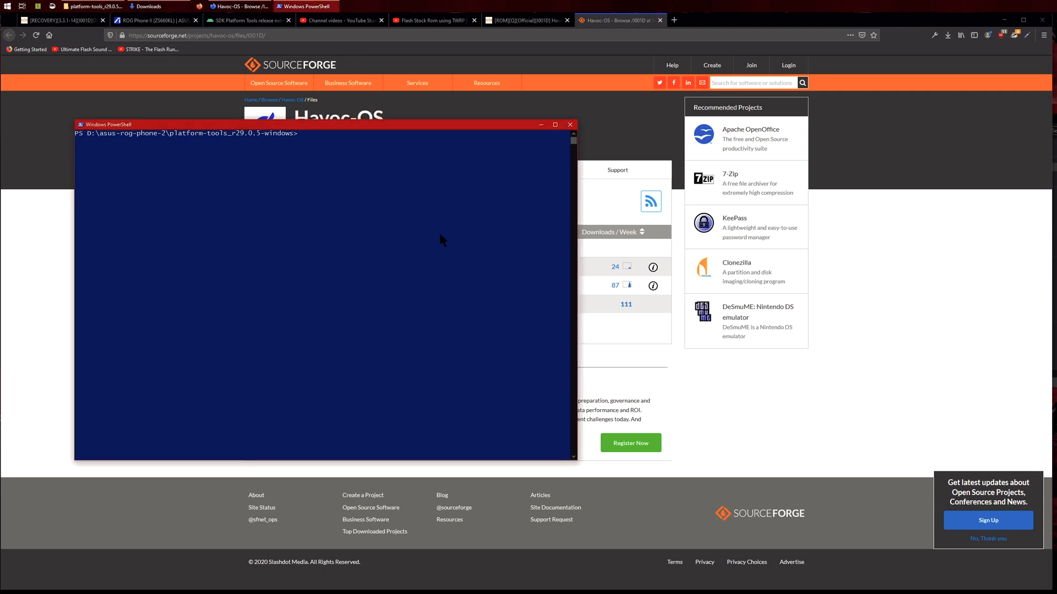
pyautogui.click(325, 133)
pyautogui.write('f.\x0ca')
# Run .\fastboot.exe boot .\twrp-3.3.1-14-I001D-Q-mauronofrio.img with Tab completion.
pyautogui.press('Tab')
pyautogui.write('boo')
pyautogui.write('.\\tw')
pyautogui.press('Tab')
pyautogui.press('Return')
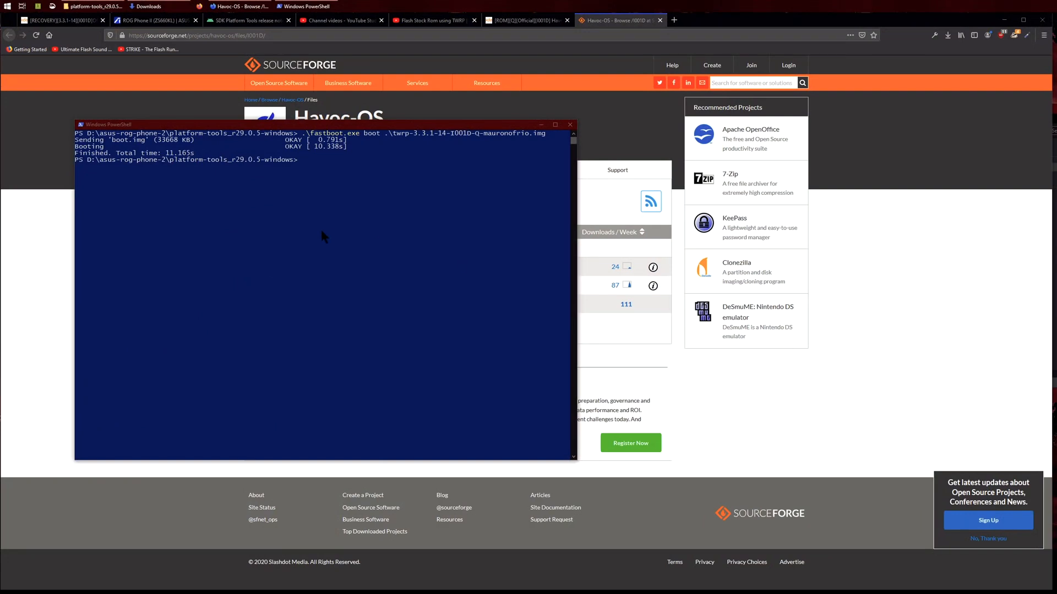
# Run .\adb.exe push .\Havoc-OS-v3.4-20200421-I001D-Official-GApps.zip /sdcard, checking the file name in Explorer.
pyautogui.click(330, 234)
pyautogui.write('adb')
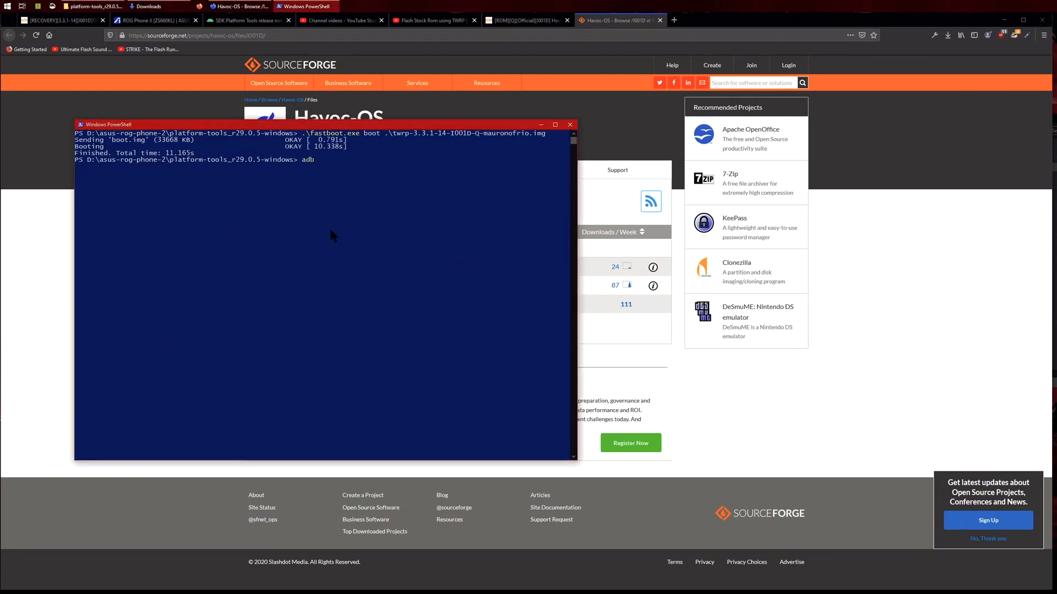
pyautogui.press('Tab')
pyautogui.write('push')
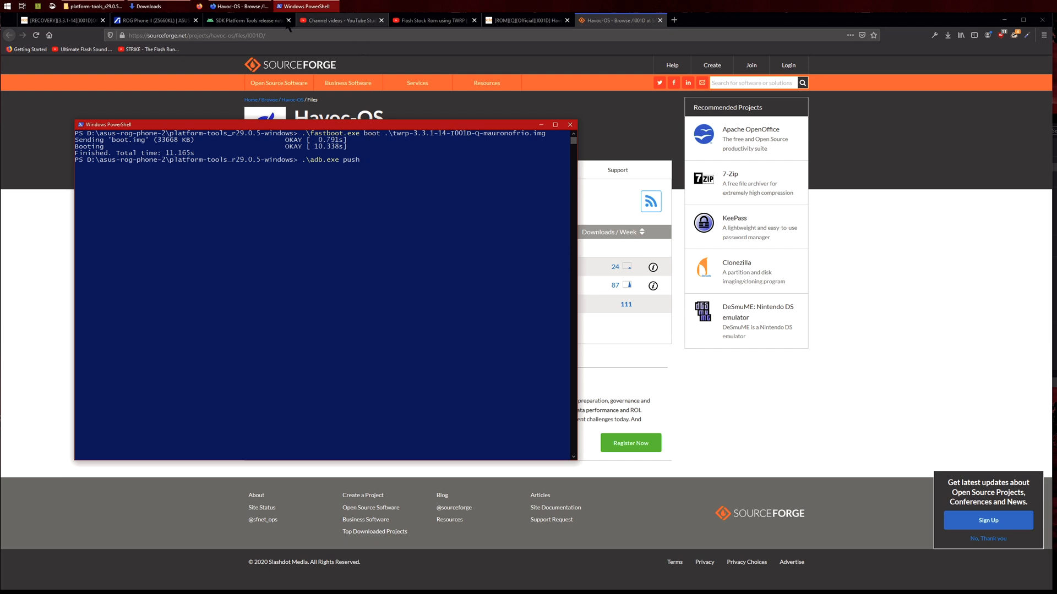
pyautogui.click(93, 6)
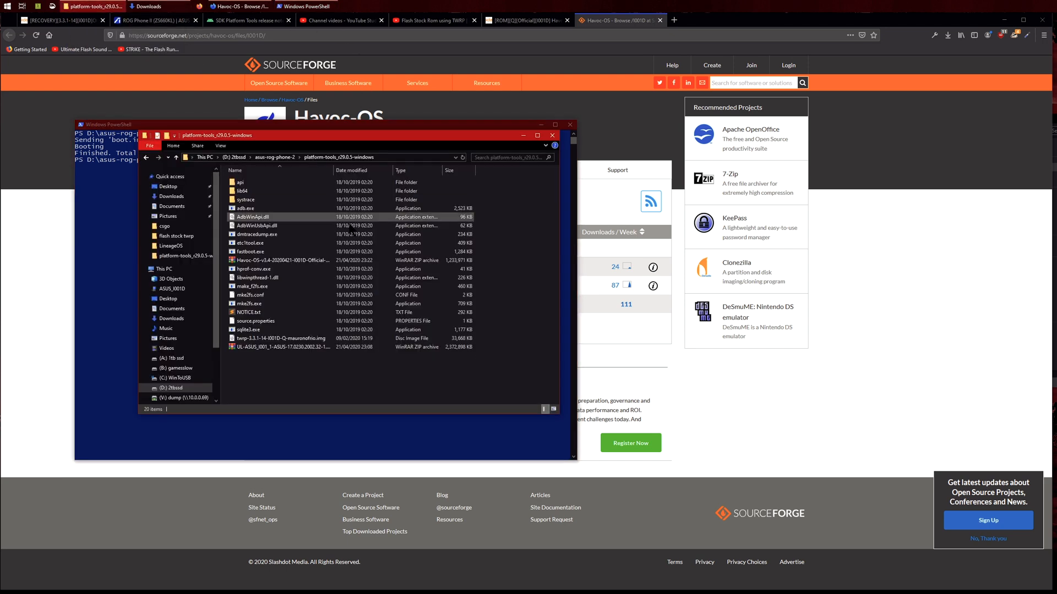
pyautogui.click(277, 261)
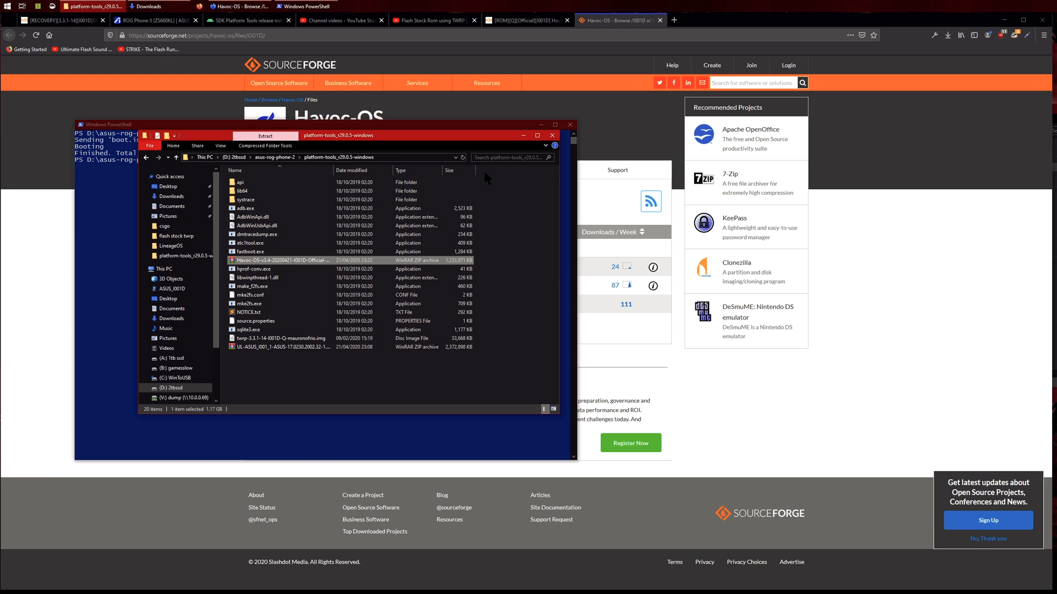
pyautogui.click(523, 135)
pyautogui.write('.\\adb.exe push H')
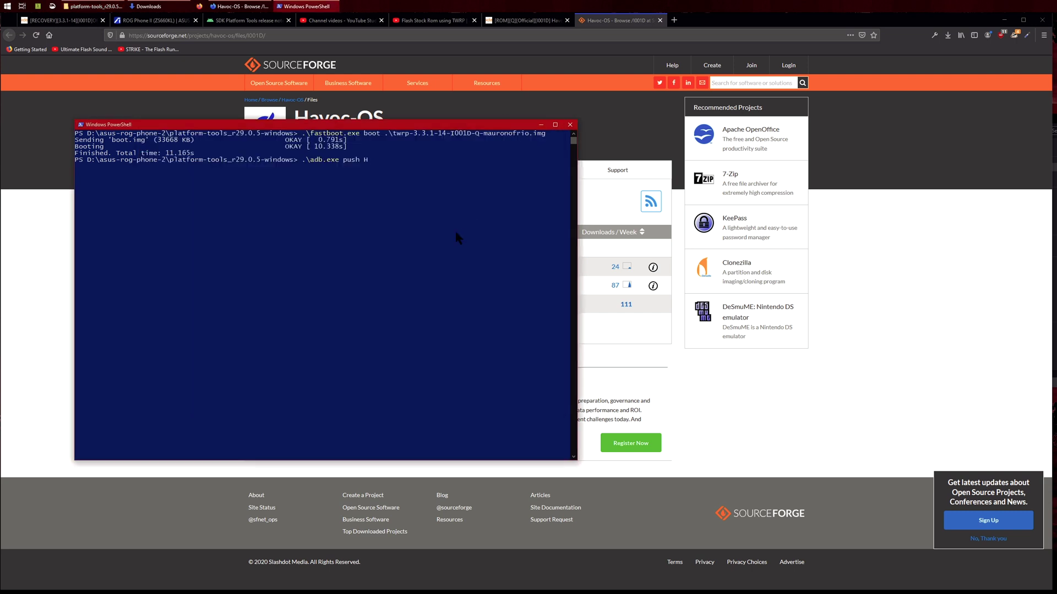
pyautogui.press('Tab')
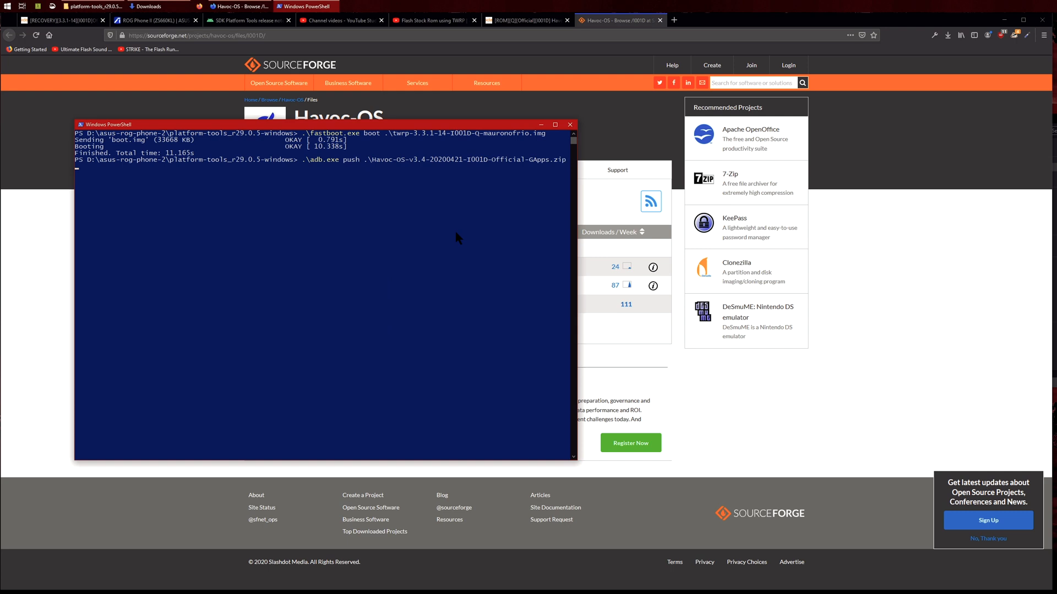
pyautogui.write('sdcard')
pyautogui.press('Return')
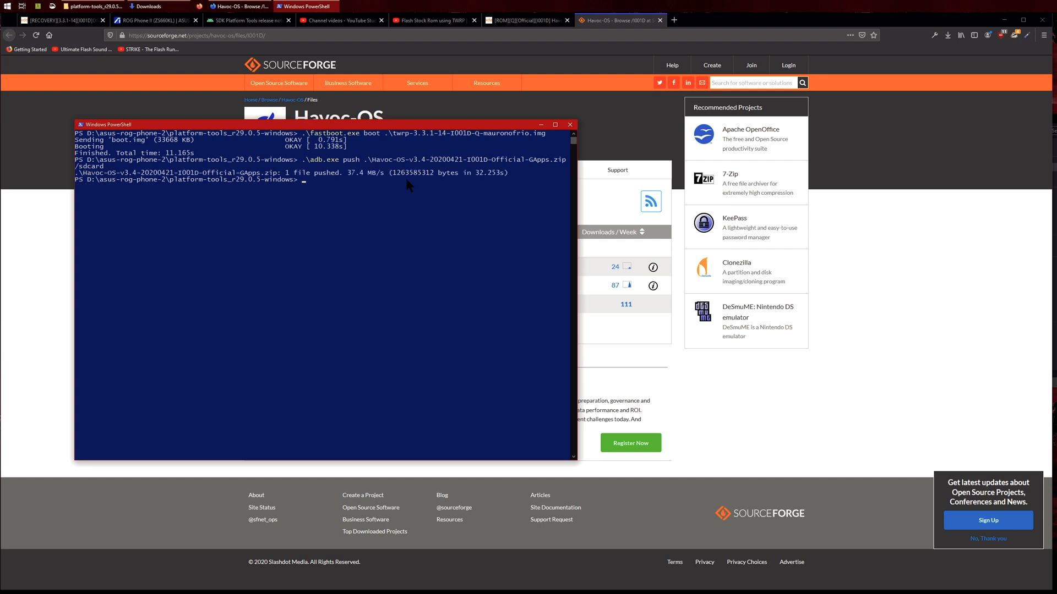
# Focus the PowerShell console while the GApps build installs.
pyautogui.click(403, 192)
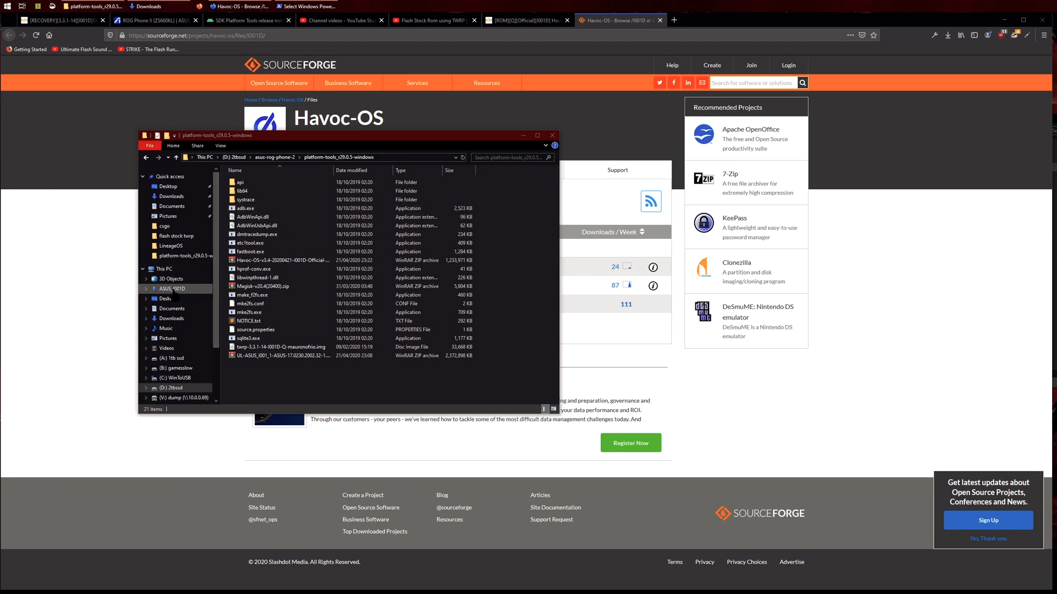
# Open This PC in a second window and browse ASUS_I001D > Internal Storage.
pyautogui.rightClick(162, 271)
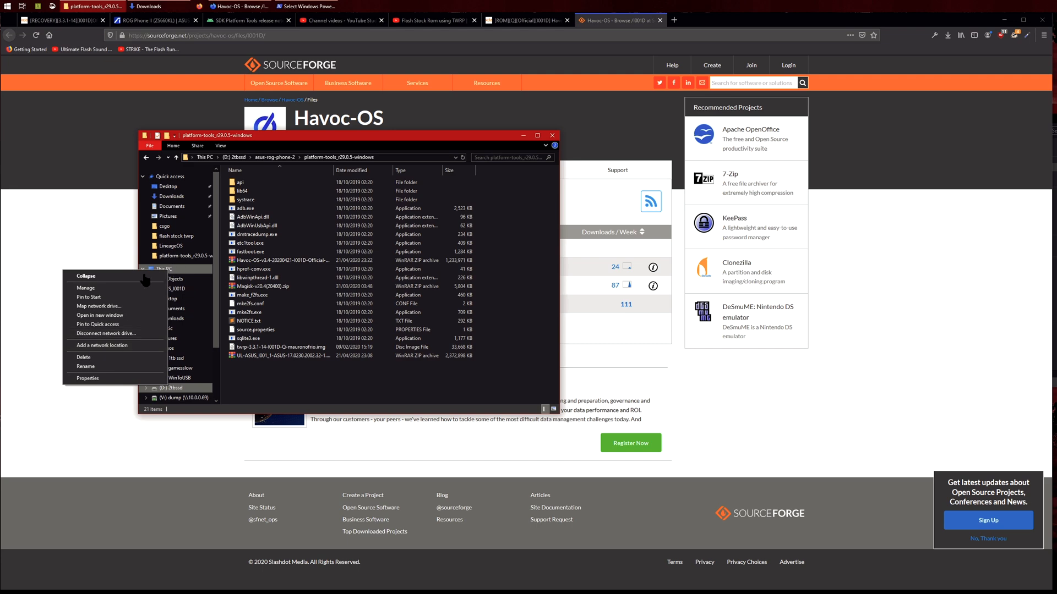
pyautogui.click(123, 316)
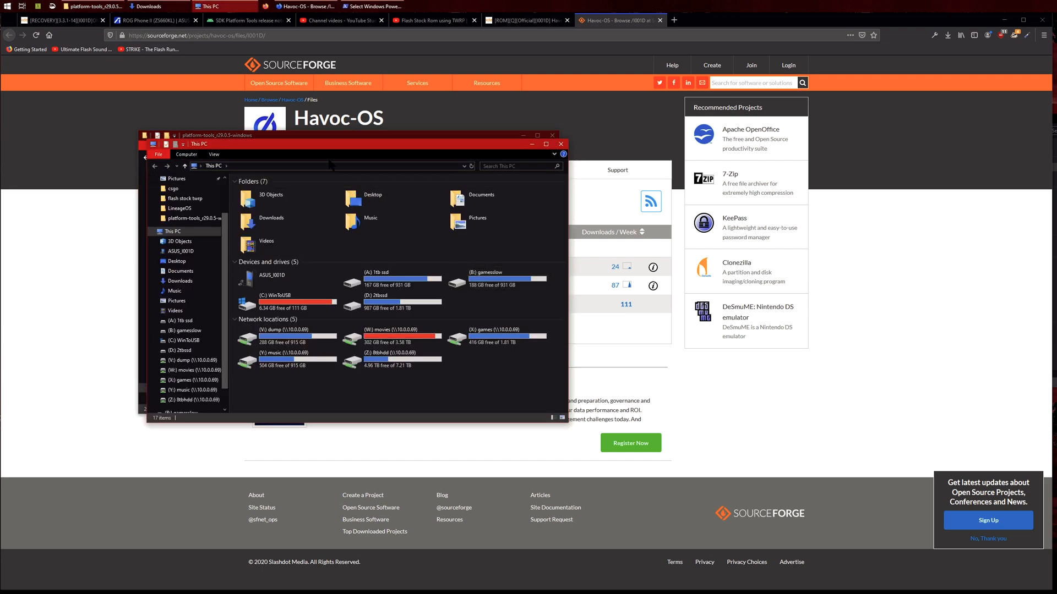
pyautogui.moveTo(330, 136); pyautogui.dragTo(758, 135)
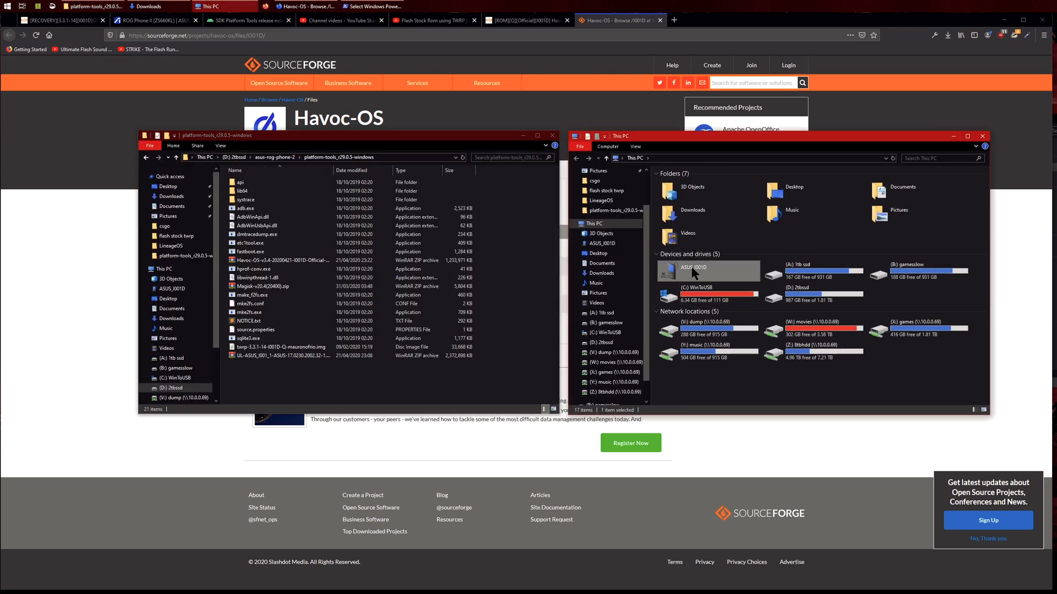
pyautogui.doubleClick(691, 266)
pyautogui.doubleClick(708, 178)
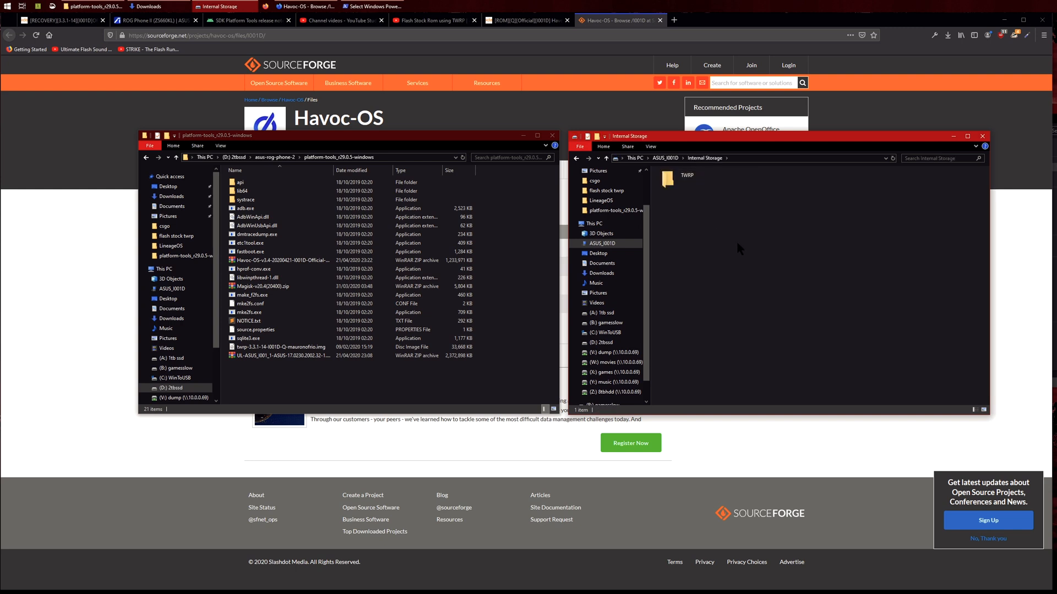
# Drag the Magisk v20.4 zip into the phone's internal storage root.
pyautogui.moveTo(245, 285); pyautogui.dragTo(730, 271)
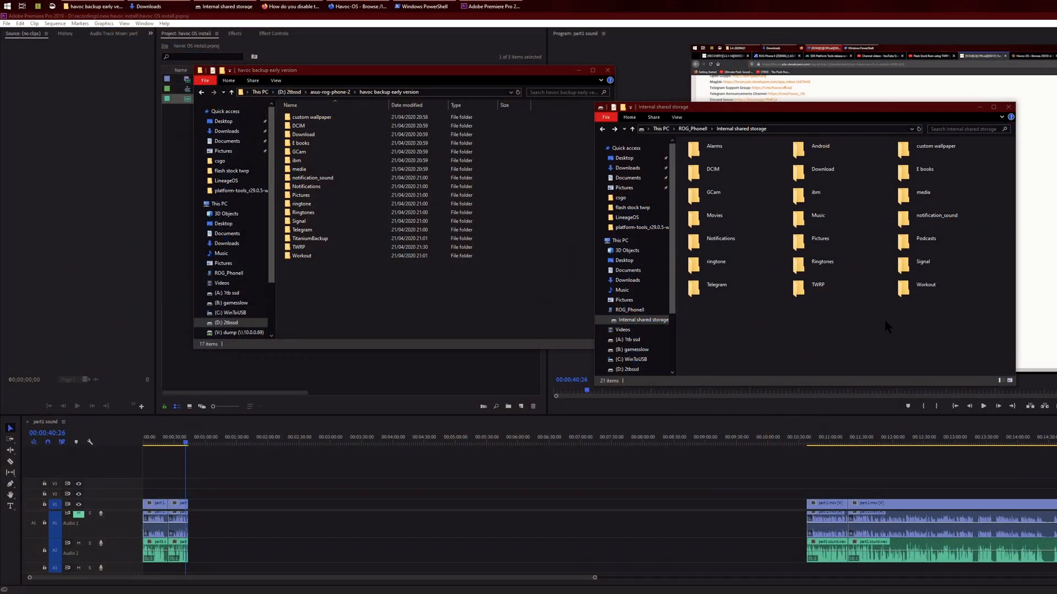
pyautogui.click(877, 328)
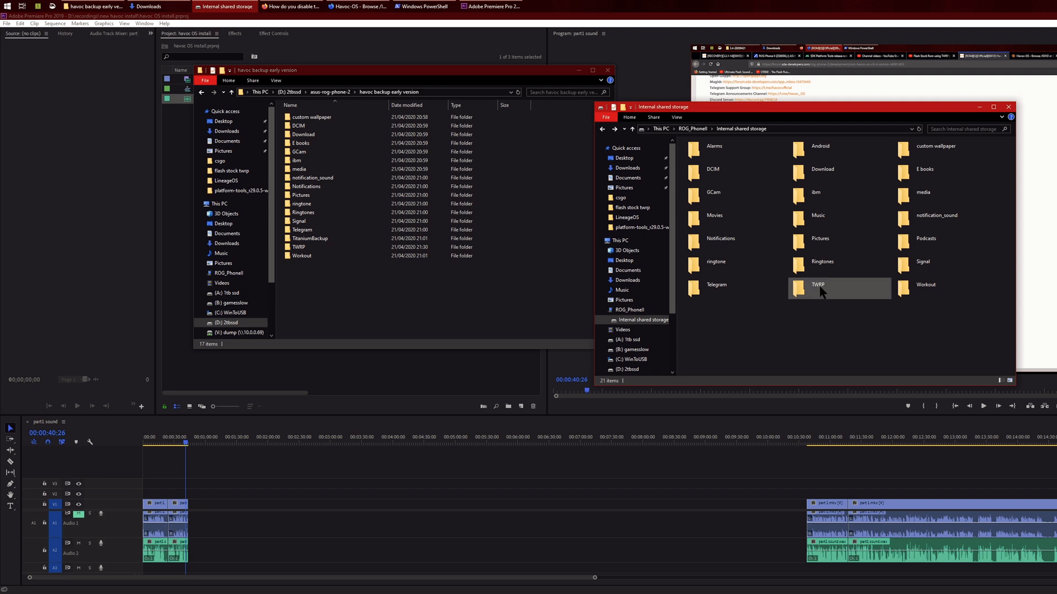
pyautogui.click(820, 300)
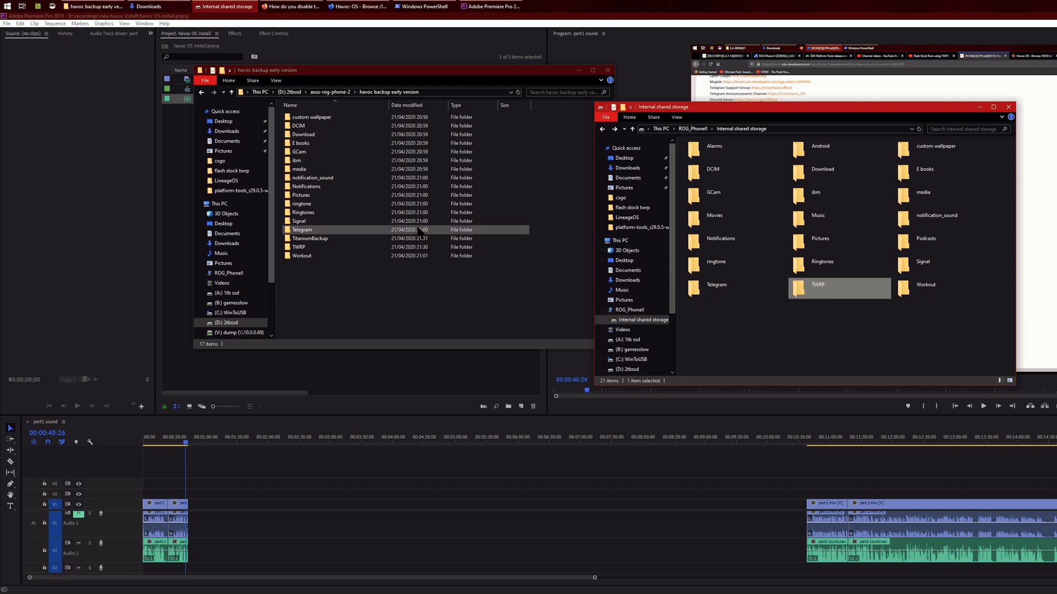
pyautogui.click(301, 247)
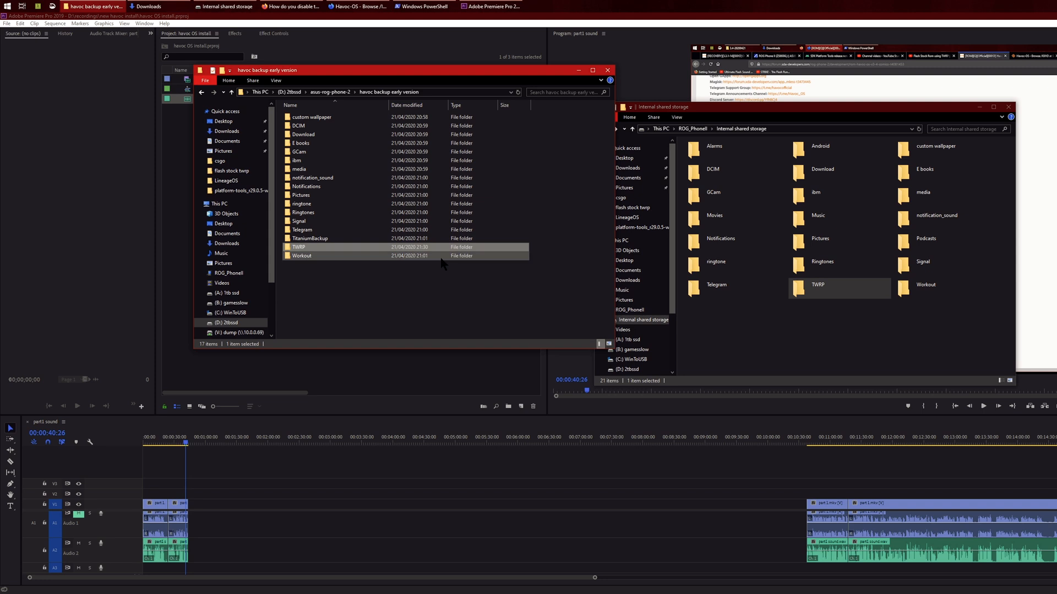
pyautogui.click(866, 329)
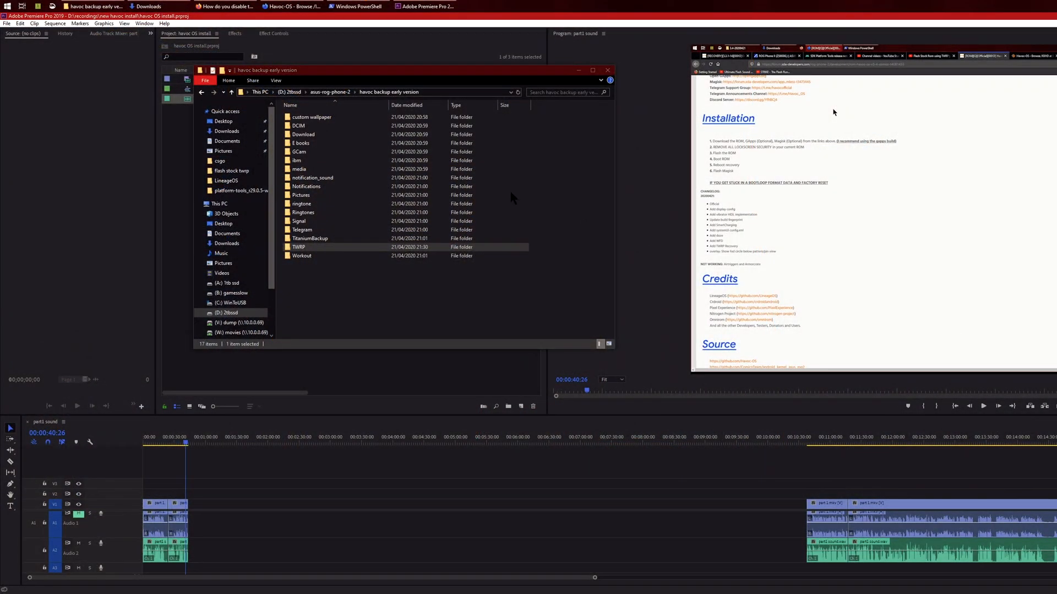
pyautogui.moveTo(388, 70); pyautogui.dragTo(428, 79)
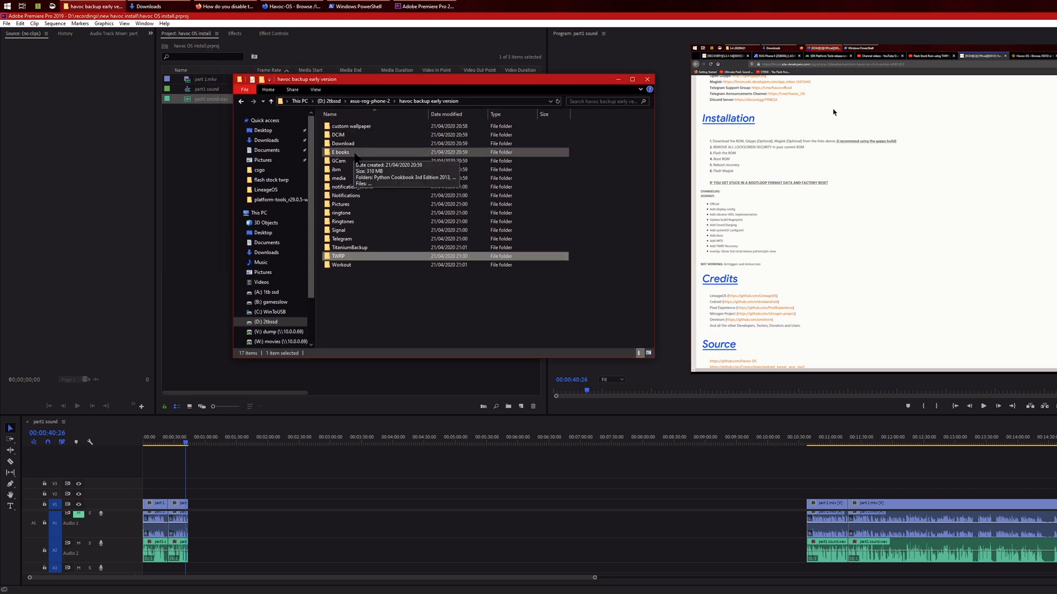
pyautogui.click(351, 143)
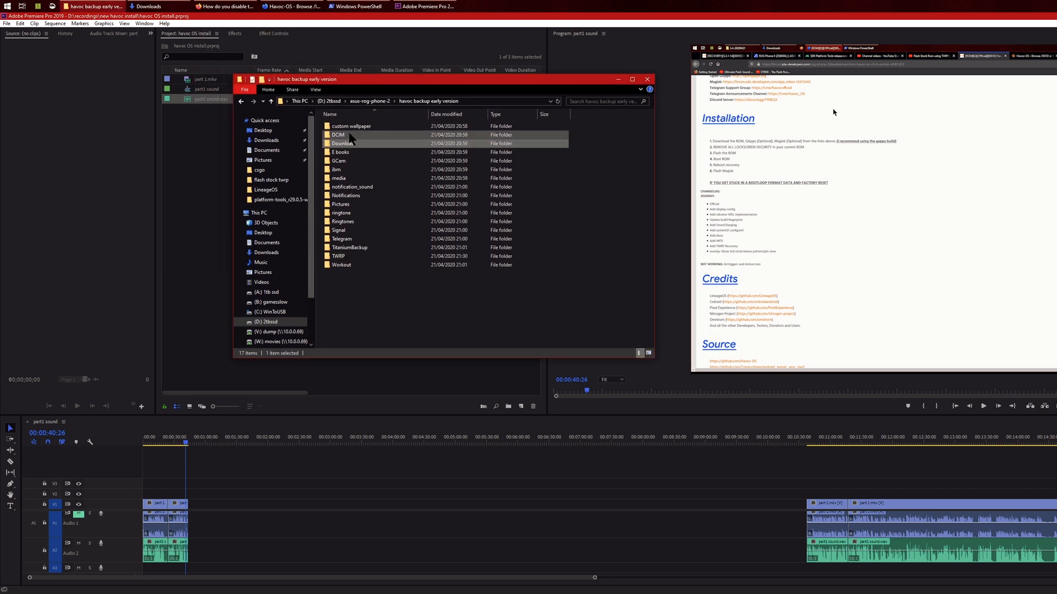
pyautogui.click(351, 135)
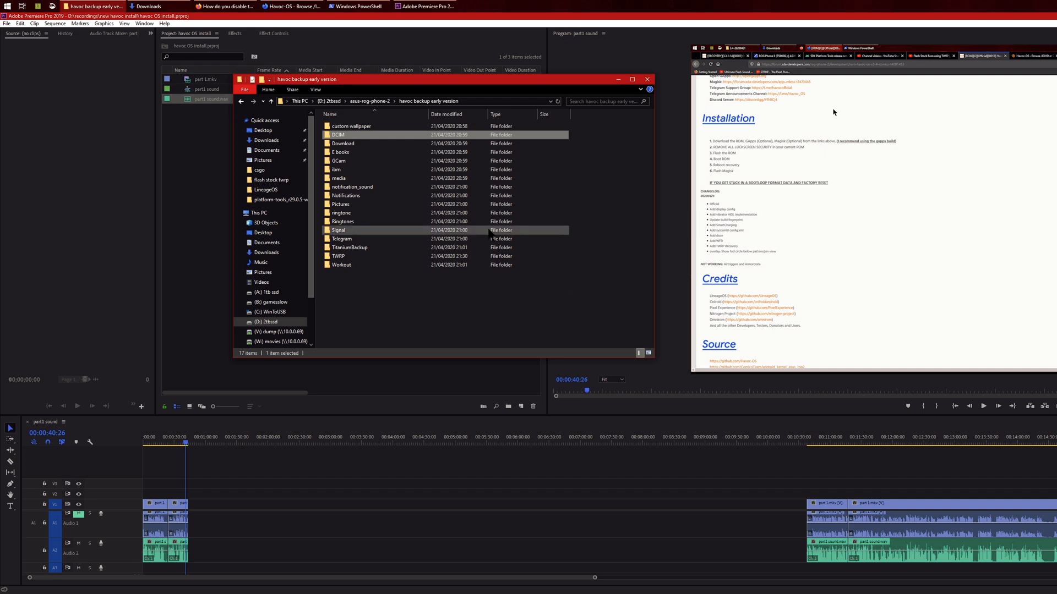
pyautogui.click(366, 249)
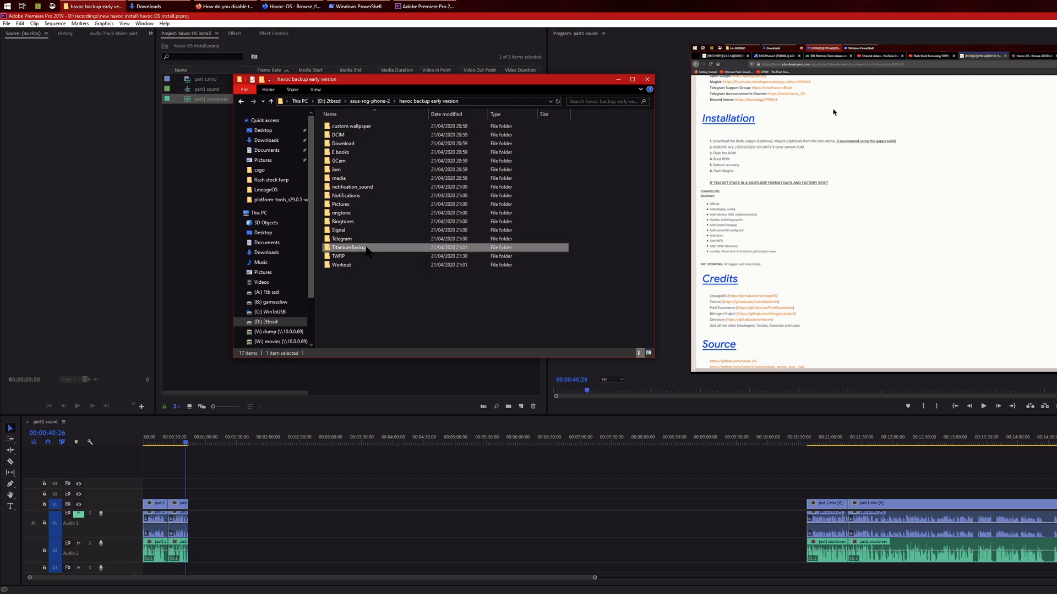